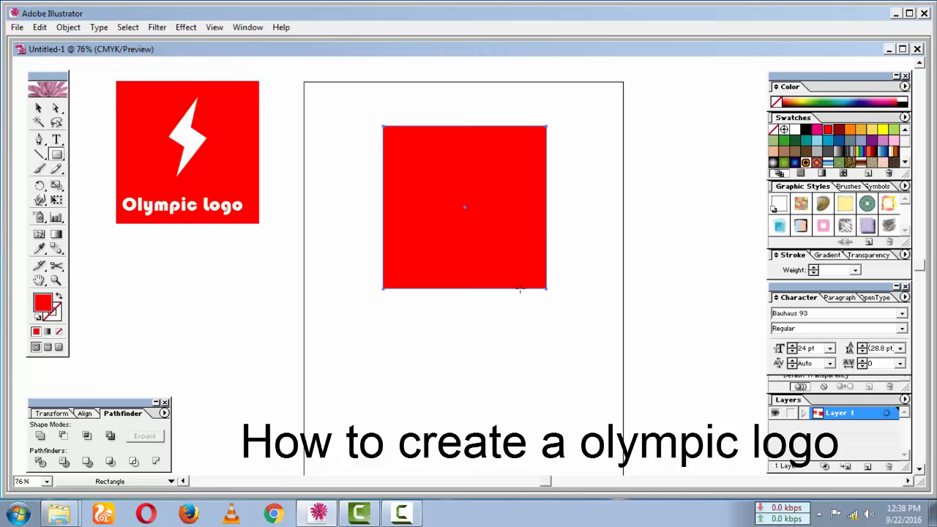
Step: Move the large red square up and slightly left, near the top edge of the artboard
{"action": "left_click", "coordinate": [38, 109]}
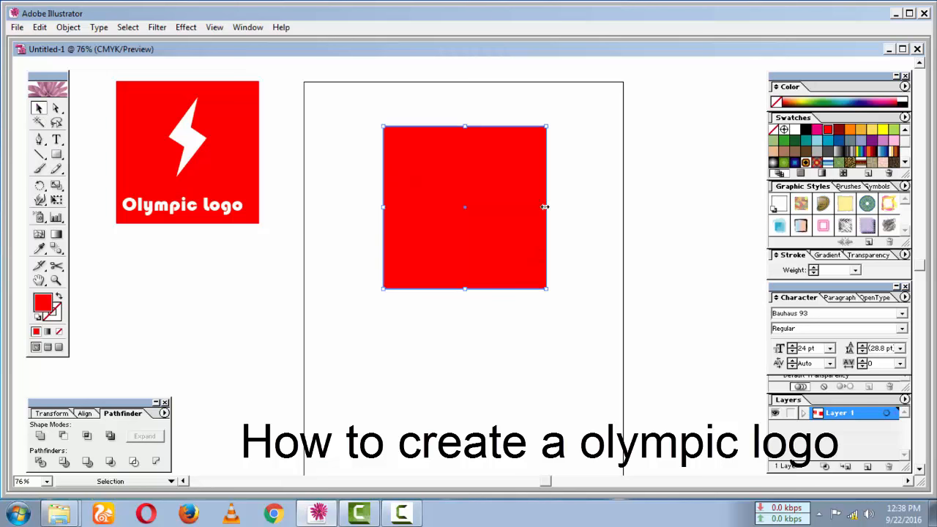
{"action": "left_click", "coordinate": [506, 332]}
{"action": "left_click_drag", "start_coordinate": [448, 181], "coordinate": [436, 154]}
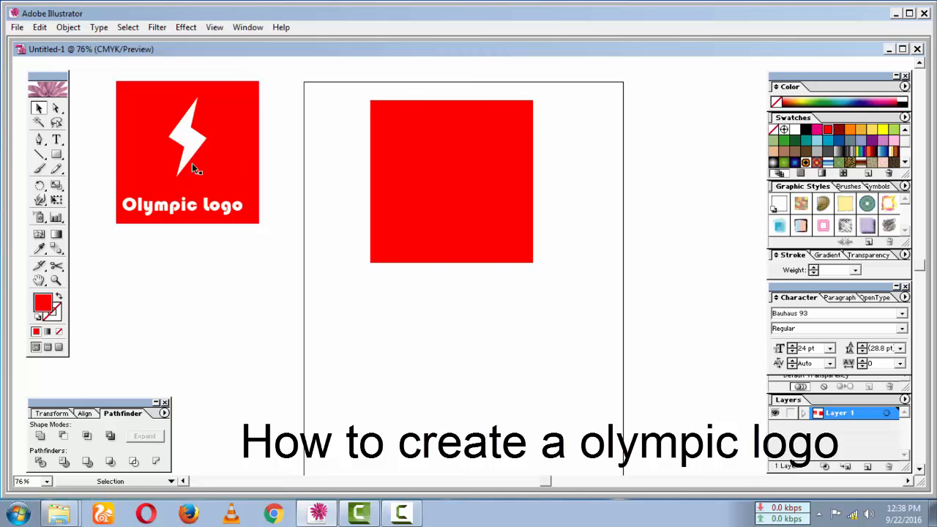
Step: Draw a black-filled triangle with the Polygon tool just below the large red square
{"action": "left_click", "coordinate": [57, 155]}
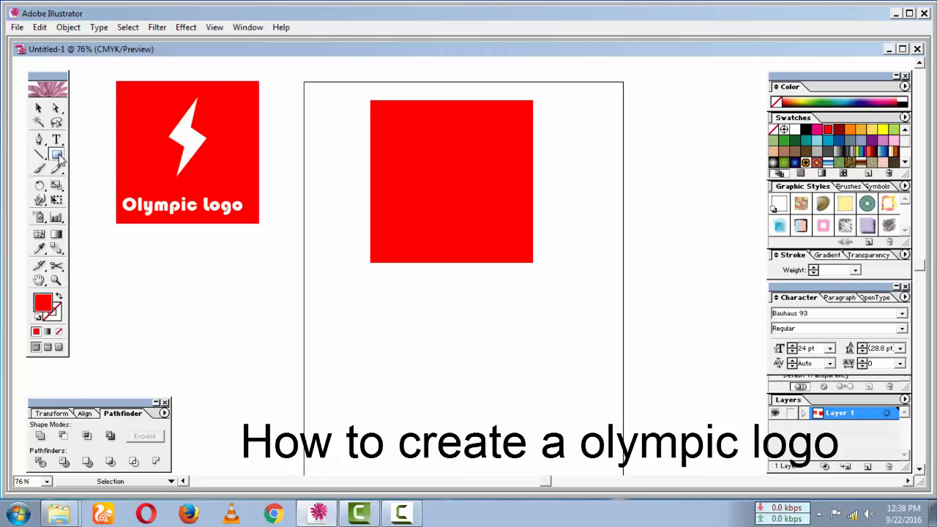
{"action": "left_click_drag", "start_coordinate": [61, 161], "coordinate": [121, 161]}
{"action": "left_click", "coordinate": [804, 131]}
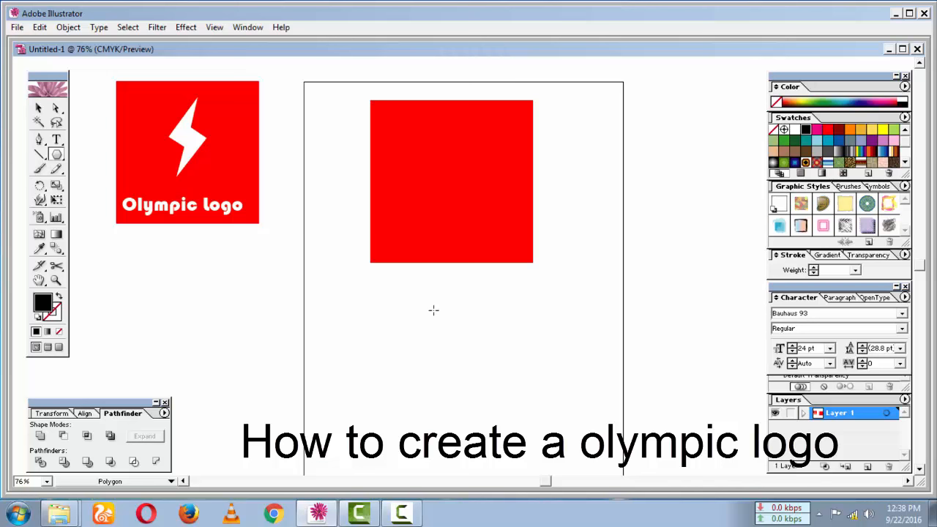
{"action": "left_click_drag", "start_coordinate": [433, 310], "coordinate": [479, 339]}
Step: Narrow the black triangle to a slim spike and shorten it slightly from its tip
{"action": "left_click", "coordinate": [39, 107]}
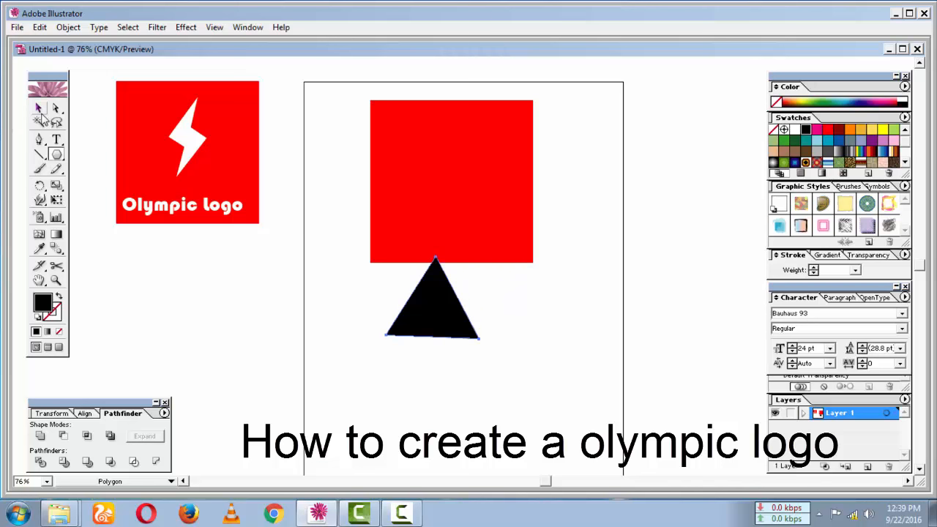
{"action": "left_click_drag", "start_coordinate": [481, 298], "coordinate": [423, 295]}
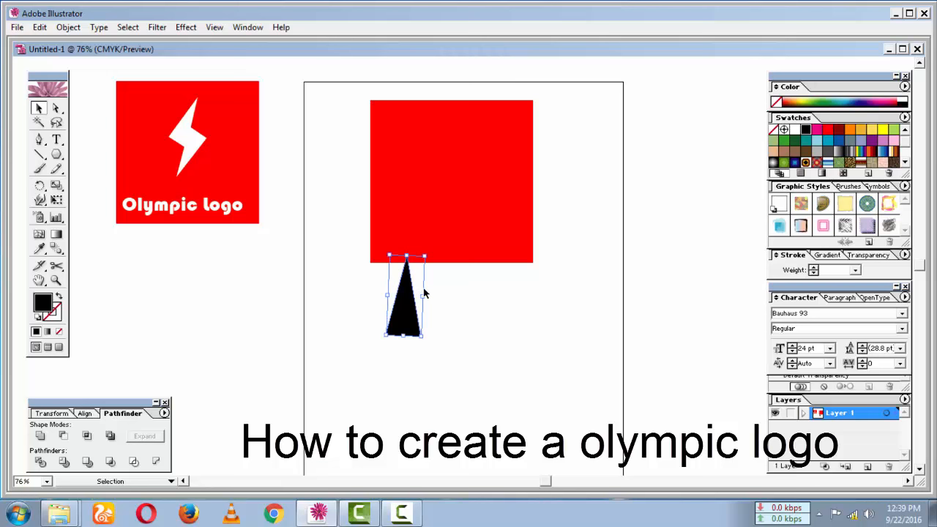
{"action": "left_click_drag", "start_coordinate": [407, 256], "coordinate": [406, 265]}
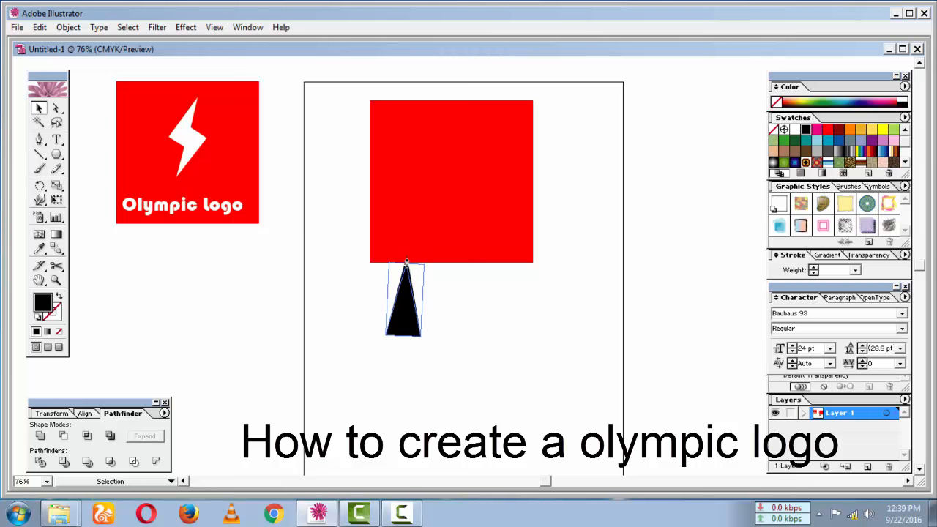
{"action": "left_click", "coordinate": [493, 306]}
Step: Move the slim triangle down clear of the red square and tilt it clockwise until its right side is vertical
{"action": "left_click", "coordinate": [411, 302]}
{"action": "left_click_drag", "start_coordinate": [414, 320], "coordinate": [414, 358]}
{"action": "left_click_drag", "start_coordinate": [425, 299], "coordinate": [436, 306]}
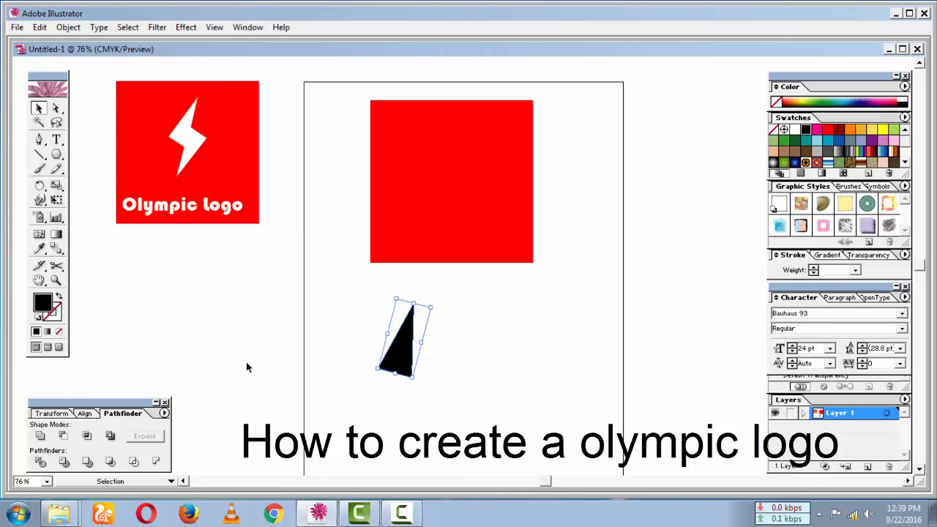
Step: Create a copy of the triangle rotated by 100° and turn the copy further until its tip points down
{"action": "double_click", "coordinate": [40, 186]}
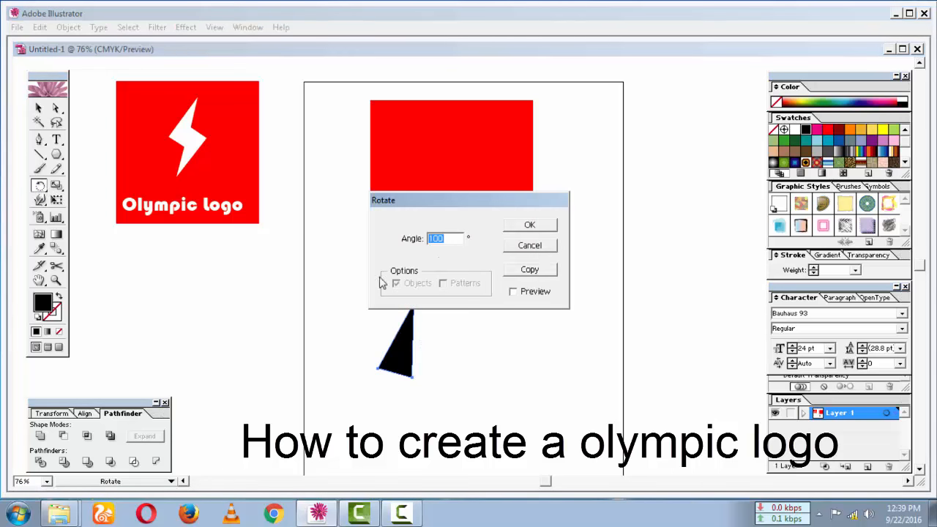
{"action": "left_click", "coordinate": [531, 272]}
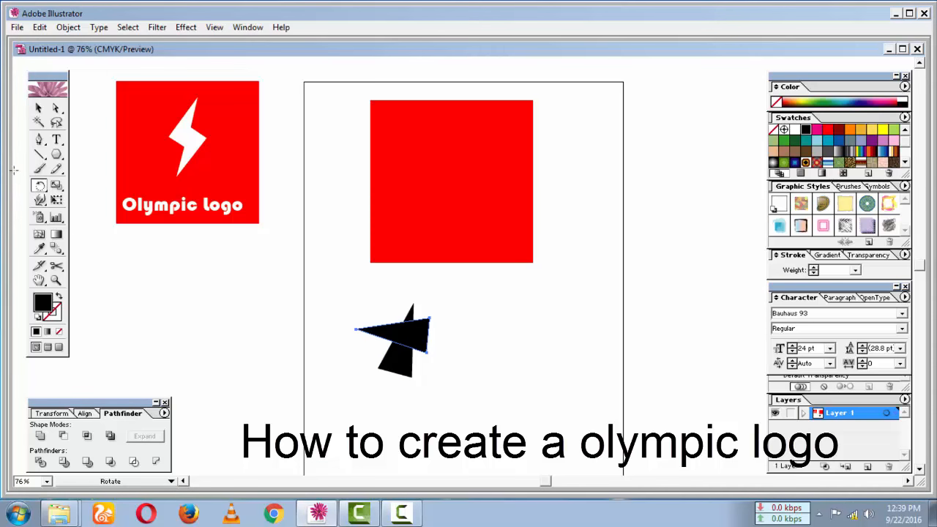
{"action": "left_click", "coordinate": [39, 108]}
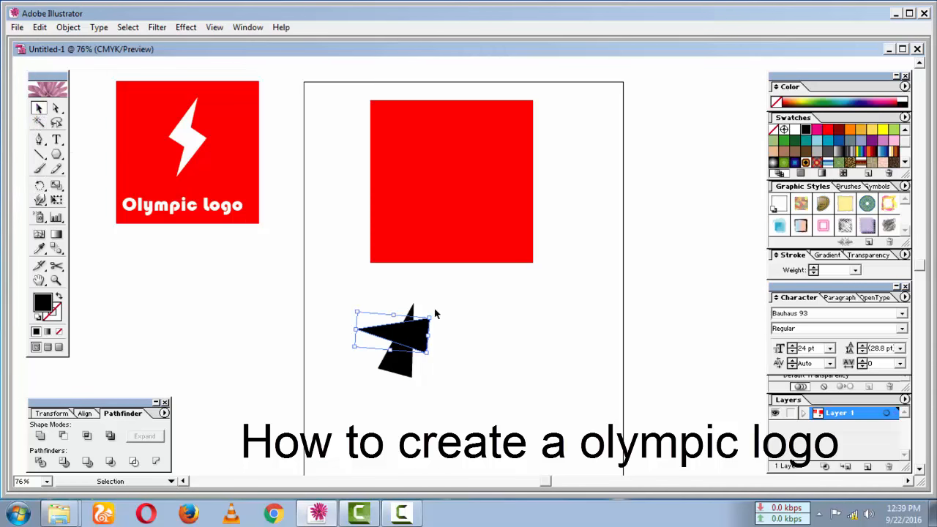
{"action": "left_click_drag", "start_coordinate": [431, 314], "coordinate": [368, 277]}
Step: Position the inverted triangle to the lower right of the original so their vertical sides meet as a lightning bolt
{"action": "left_click_drag", "start_coordinate": [390, 312], "coordinate": [448, 341]}
{"action": "key", "text": "Down"}
{"action": "key", "text": "Down"}
{"action": "key", "text": "Down"}
{"action": "key", "text": "Down"}
{"action": "key", "text": "Down"}
{"action": "key", "text": "Down"}
{"action": "key", "text": "Down"}
{"action": "key", "text": "Down"}
{"action": "key", "text": "Down"}
{"action": "key", "text": "Down"}
{"action": "key", "text": "Down"}
{"action": "key", "text": "Down"}
{"action": "key", "text": "Down"}
{"action": "key", "text": "Down"}
{"action": "key", "text": "Down"}
{"action": "key", "text": "Down"}
{"action": "key", "text": "Down"}
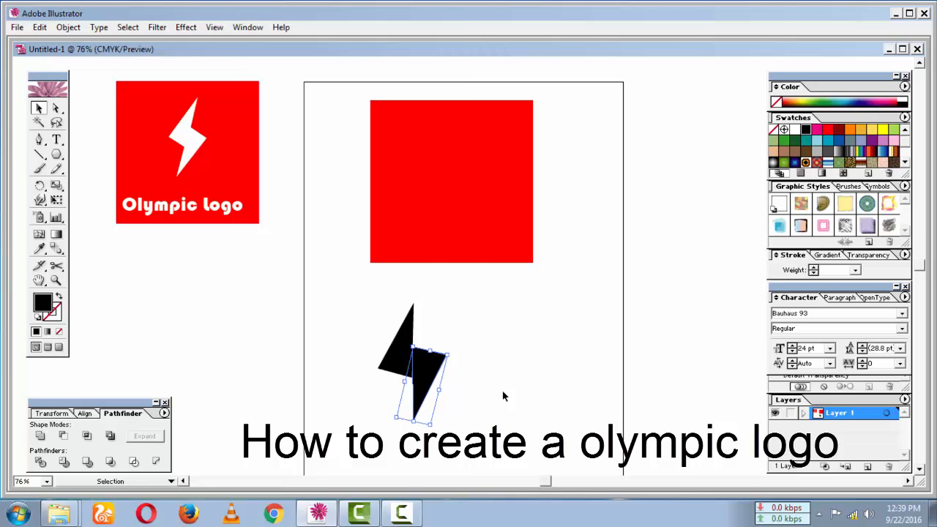
Step: Shift the lower triangle slightly left so it joins the upper triangle without a gap
{"action": "left_click", "coordinate": [474, 397]}
{"action": "left_click", "coordinate": [433, 370]}
{"action": "left_click", "coordinate": [450, 353]}
{"action": "left_click", "coordinate": [440, 357]}
{"action": "left_click_drag", "start_coordinate": [474, 381], "coordinate": [476, 381]}
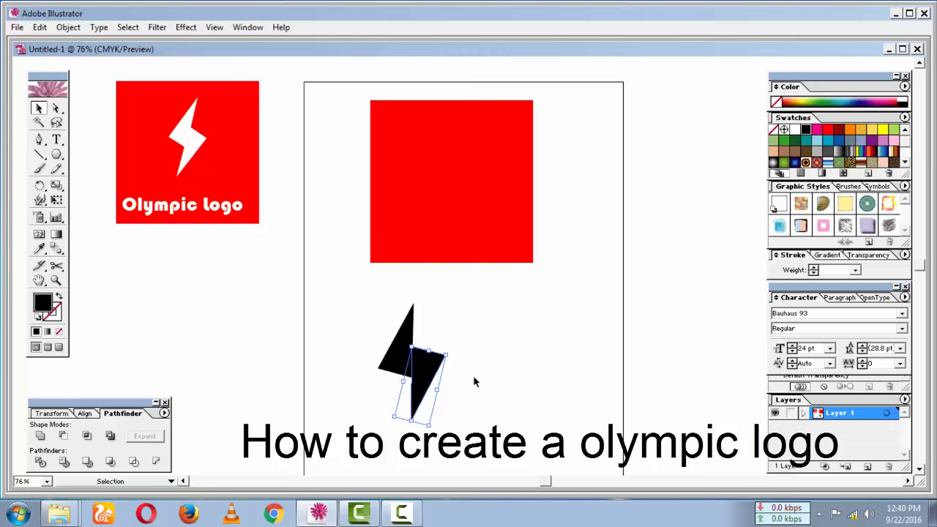
{"action": "left_click", "coordinate": [461, 394]}
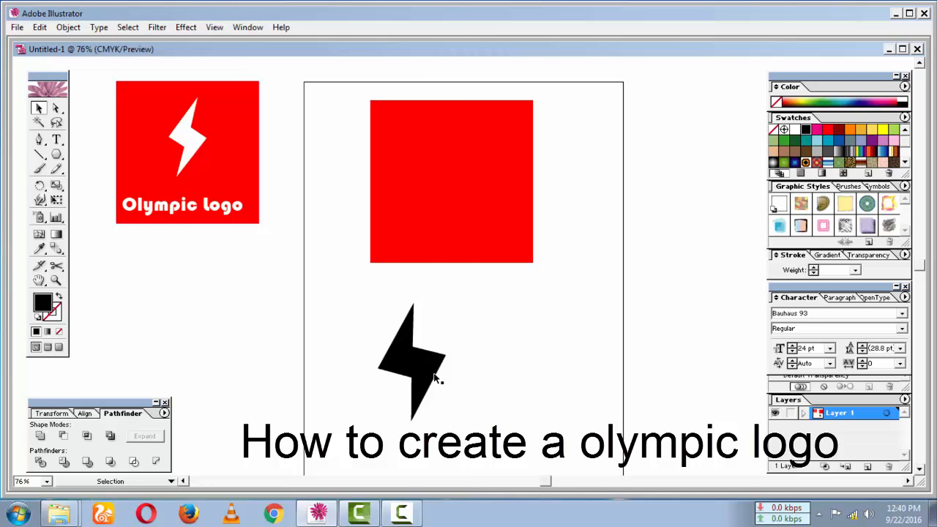
Step: Select both triangles and squeeze the lightning bolt horizontally to make it slimmer
{"action": "left_click_drag", "start_coordinate": [364, 303], "coordinate": [460, 436]}
{"action": "left_click_drag", "start_coordinate": [447, 363], "coordinate": [440, 363]}
{"action": "left_click", "coordinate": [464, 370]}
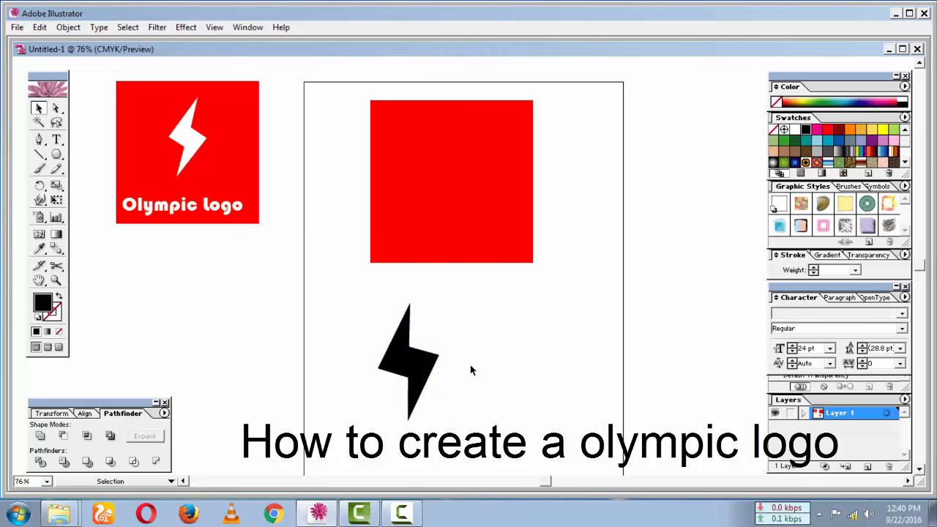
{"action": "left_click", "coordinate": [419, 367]}
{"action": "left_click_drag", "start_coordinate": [368, 311], "coordinate": [439, 435]}
{"action": "left_click_drag", "start_coordinate": [435, 360], "coordinate": [431, 360]}
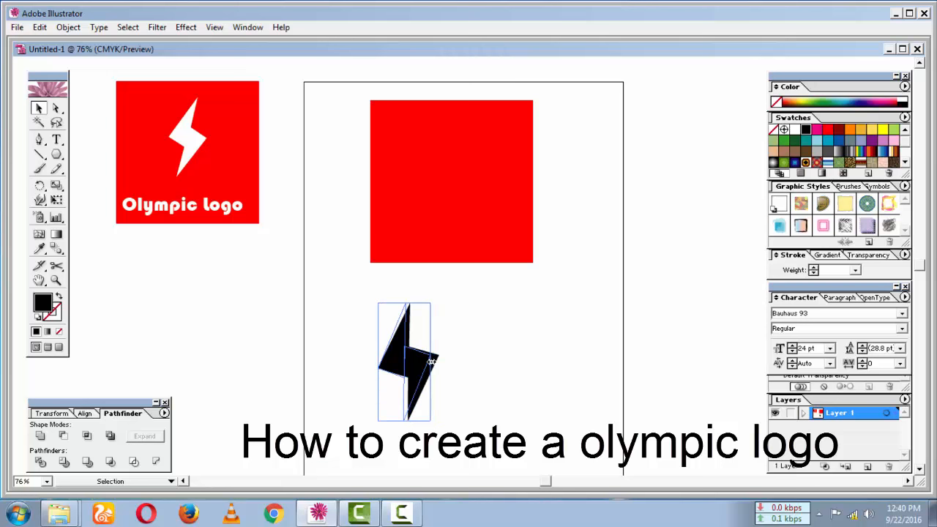
{"action": "left_click", "coordinate": [464, 394]}
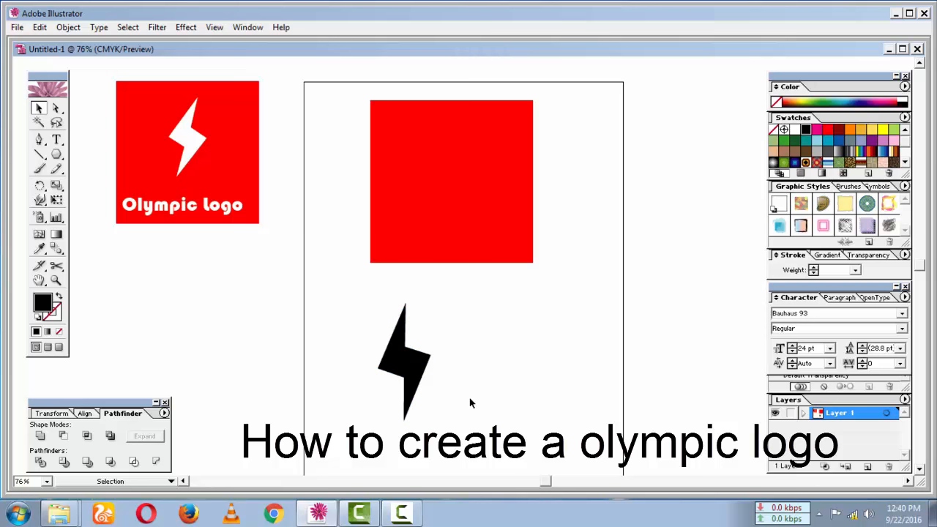
{"action": "left_click_drag", "start_coordinate": [362, 312], "coordinate": [437, 375]}
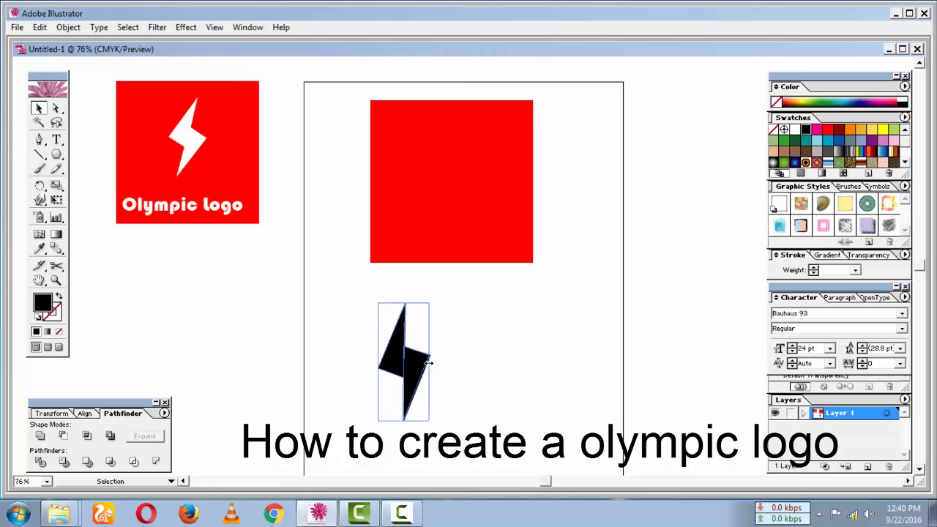
{"action": "left_click", "coordinate": [468, 379]}
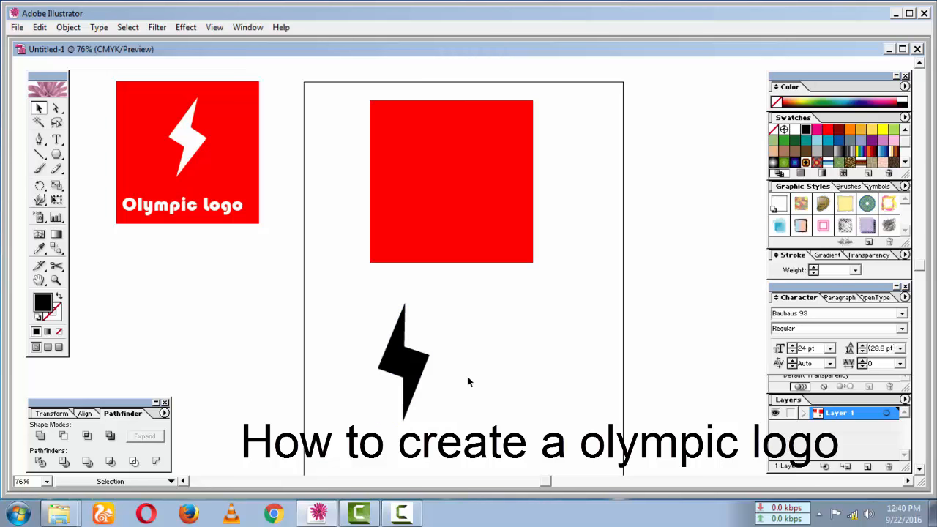
Step: Rotate both triangles of the lightning bolt slightly clockwise together
{"action": "left_click_drag", "start_coordinate": [376, 312], "coordinate": [496, 472]}
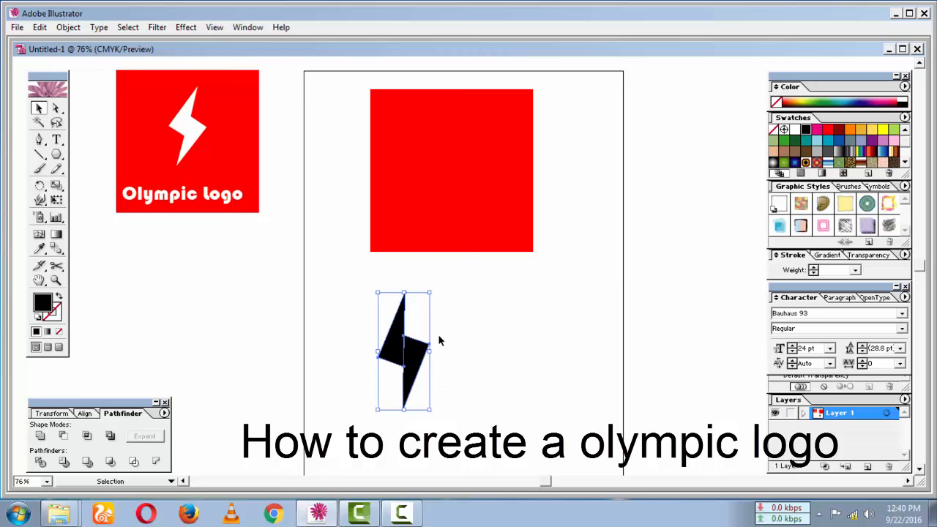
{"action": "left_click_drag", "start_coordinate": [432, 289], "coordinate": [442, 290]}
{"action": "left_click", "coordinate": [501, 333]}
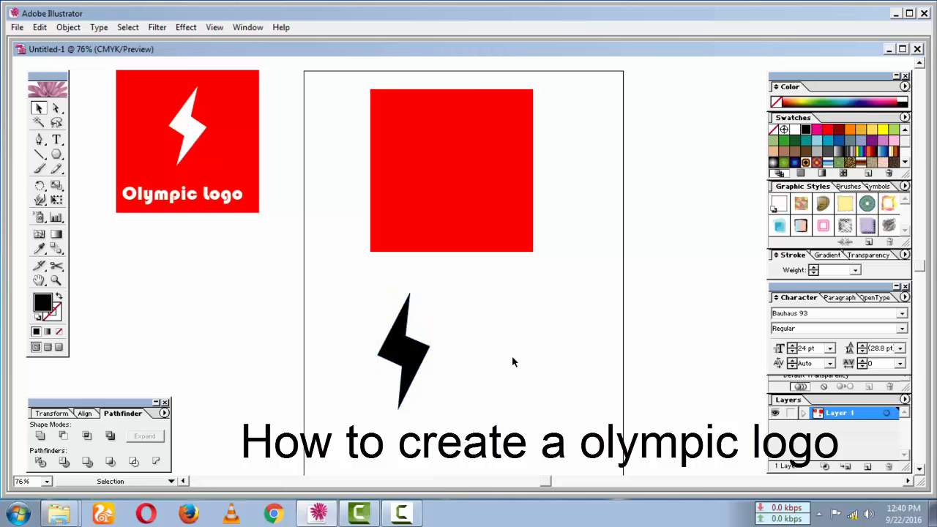
Step: Group the two triangles that form the lightning bolt
{"action": "left_click_drag", "start_coordinate": [349, 278], "coordinate": [455, 418]}
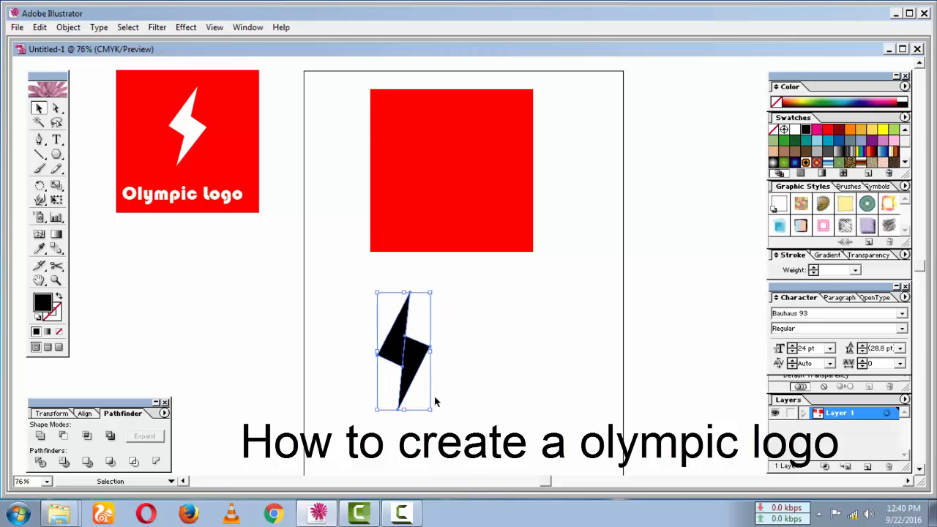
{"action": "right_click", "coordinate": [402, 346]}
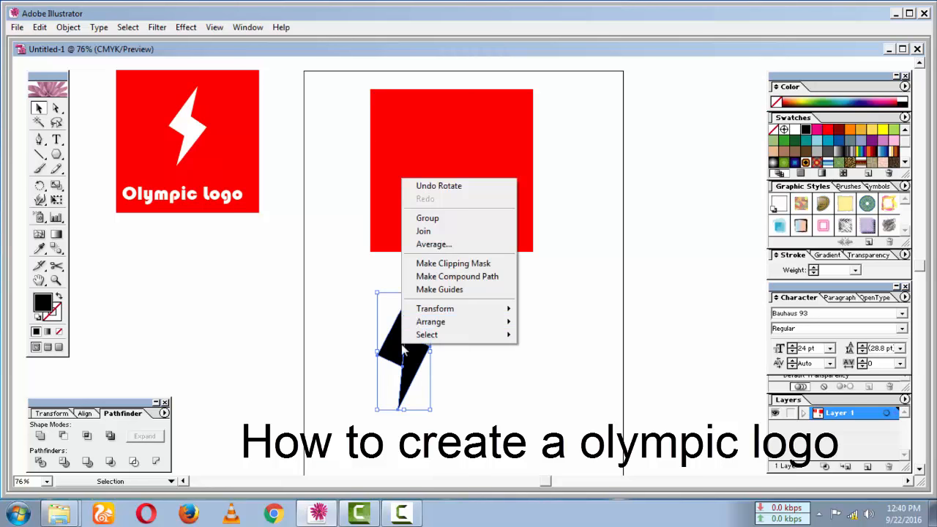
{"action": "left_click", "coordinate": [422, 222]}
Step: Move the lightning bolt onto the upper middle of the red square and scale it down proportionally
{"action": "left_click_drag", "start_coordinate": [399, 341], "coordinate": [442, 157]}
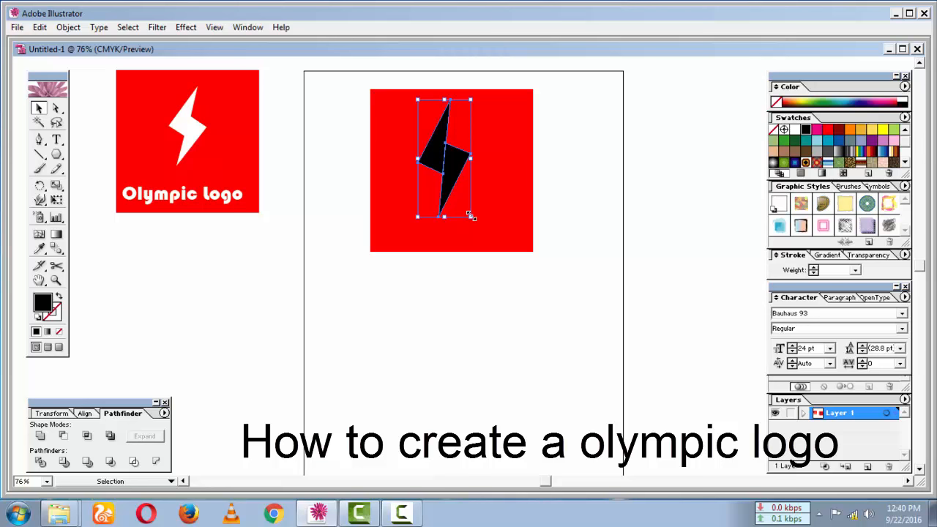
{"action": "left_click_drag", "start_coordinate": [470, 215], "coordinate": [460, 179]}
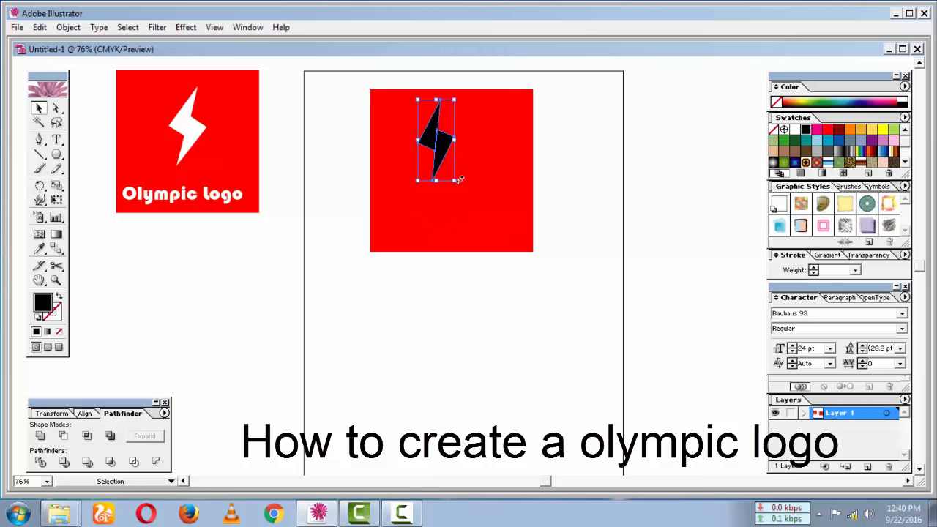
{"action": "left_click_drag", "start_coordinate": [438, 138], "coordinate": [450, 145]}
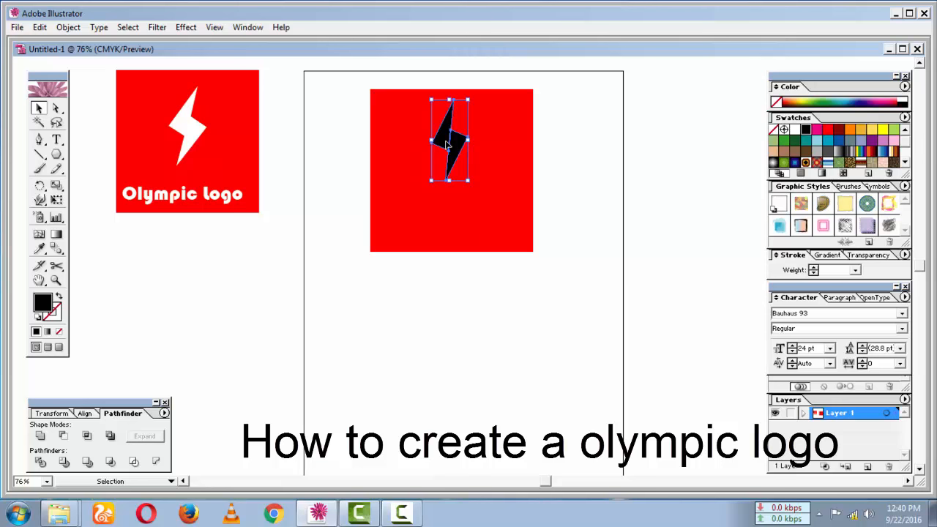
{"action": "left_click", "coordinate": [491, 310]}
Step: Enlarge the red square from its lower right corner and scale up the lightning bolt to suit it
{"action": "left_click", "coordinate": [525, 198]}
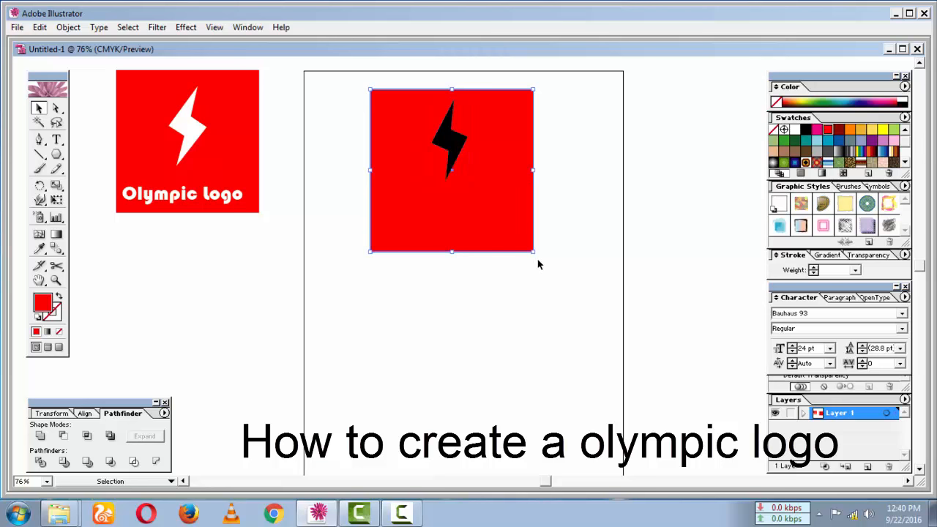
{"action": "left_click_drag", "start_coordinate": [533, 253], "coordinate": [574, 287]}
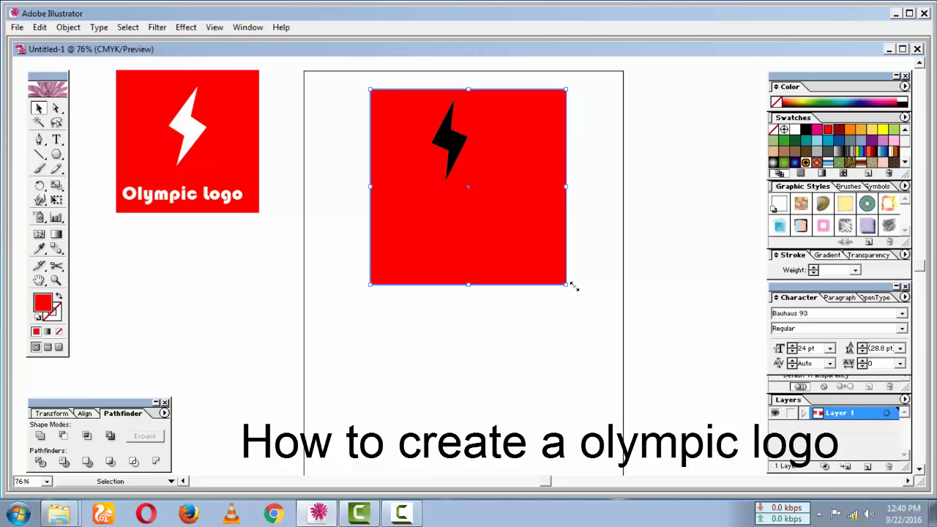
{"action": "left_click", "coordinate": [450, 150]}
{"action": "left_click_drag", "start_coordinate": [467, 181], "coordinate": [498, 210]}
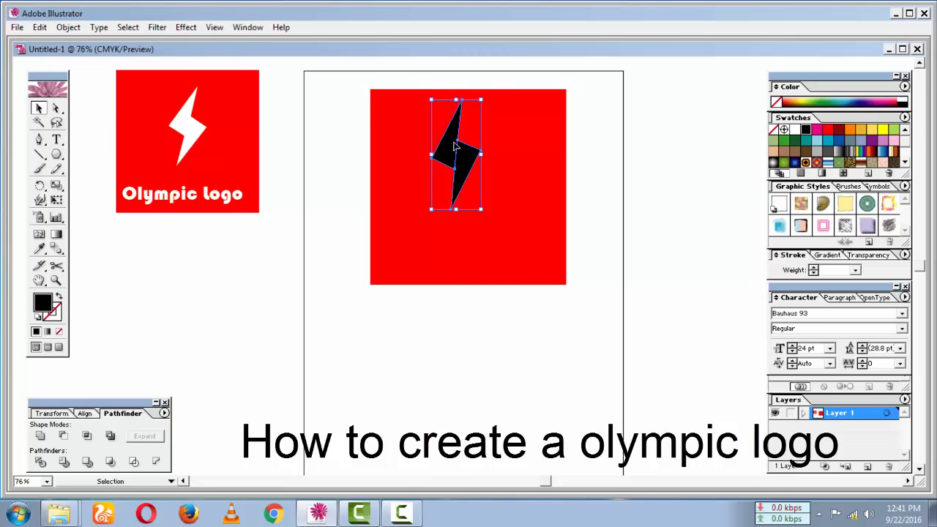
Step: Nudge the lightning bolt right until it is horizontally centred on the red square
{"action": "left_click_drag", "start_coordinate": [453, 142], "coordinate": [456, 144]}
{"action": "key", "text": "Right"}
{"action": "key", "text": "Right"}
{"action": "key", "text": "Right"}
{"action": "key", "text": "Right"}
{"action": "key", "text": "Right"}
{"action": "key", "text": "Right"}
{"action": "key", "text": "Right"}
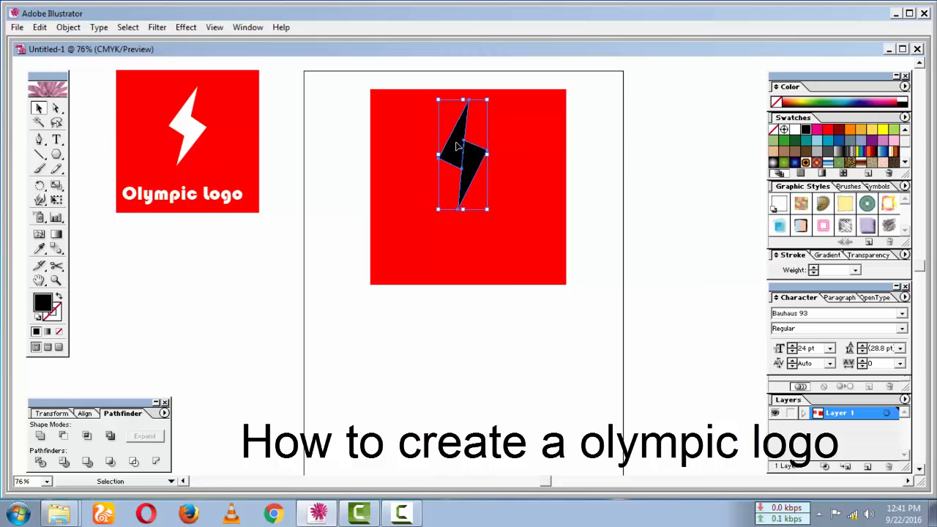
{"action": "key", "text": "Right"}
{"action": "key", "text": "Right"}
{"action": "left_click", "coordinate": [568, 356]}
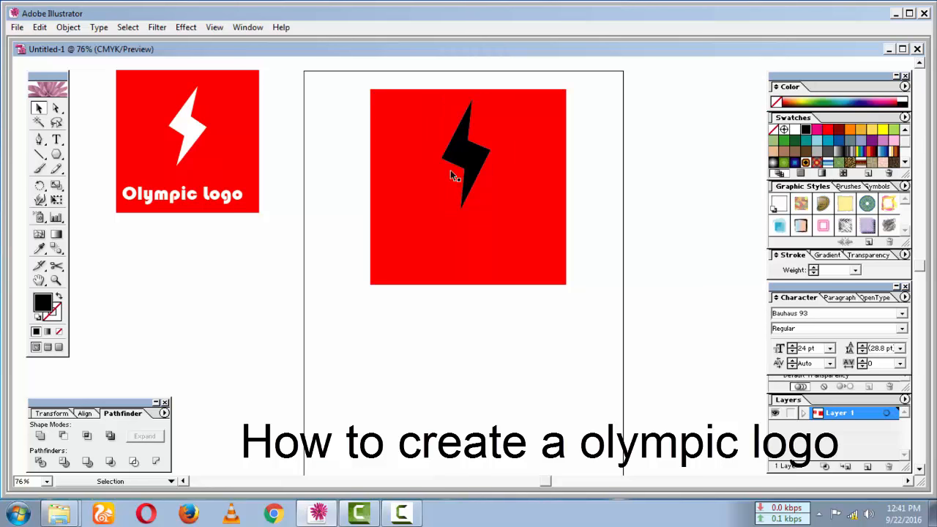
Step: Fill the lightning bolt with white
{"action": "left_click", "coordinate": [477, 165]}
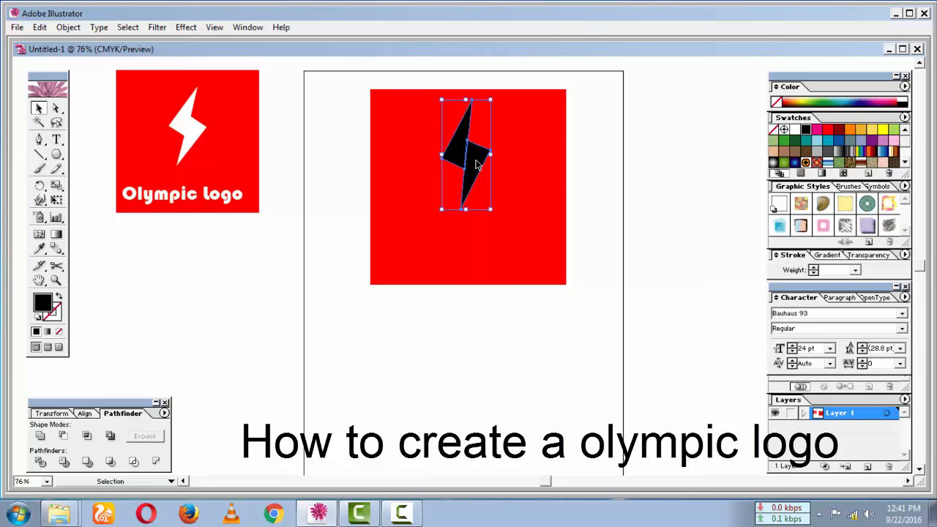
{"action": "left_click", "coordinate": [796, 130]}
{"action": "left_click", "coordinate": [524, 340]}
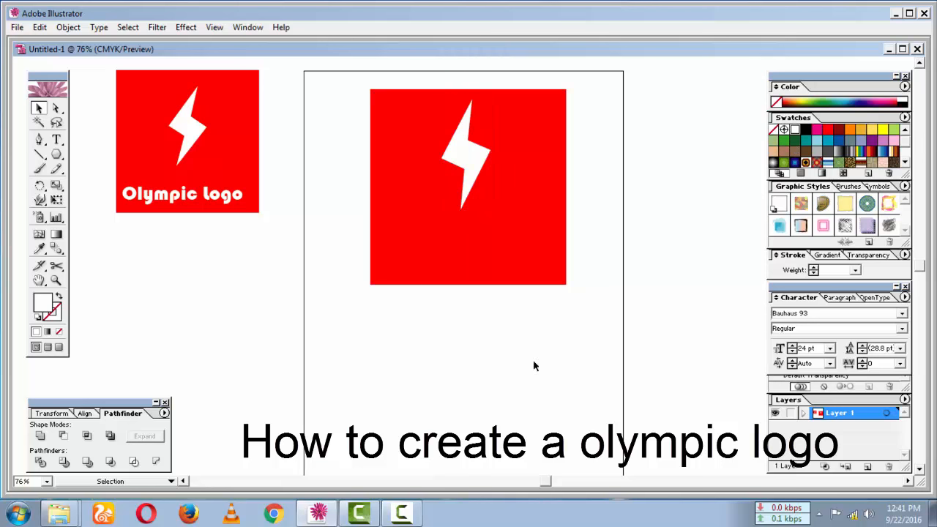
Step: Add the white text "Olympic Logo" in Bauhaus 93 at 24 pt on the red square below the lightning bolt
{"action": "left_click", "coordinate": [56, 139]}
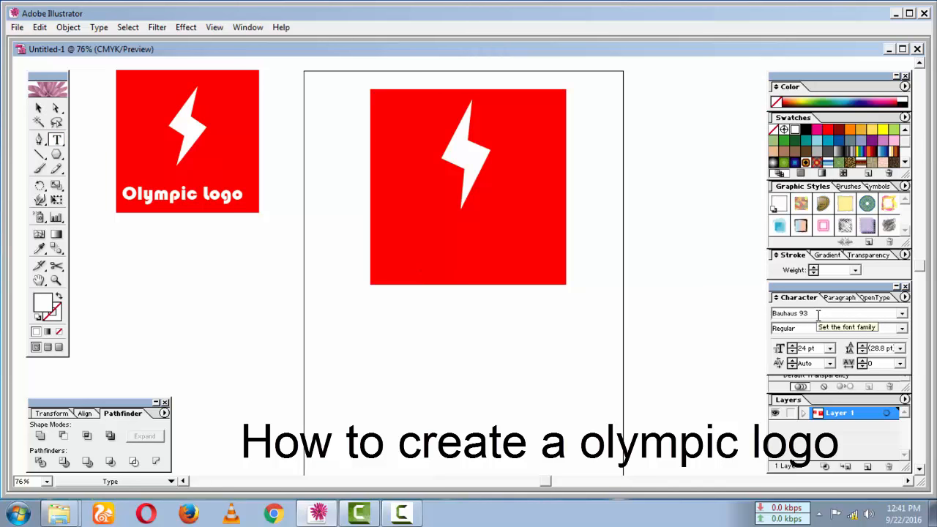
{"action": "left_click", "coordinate": [441, 251]}
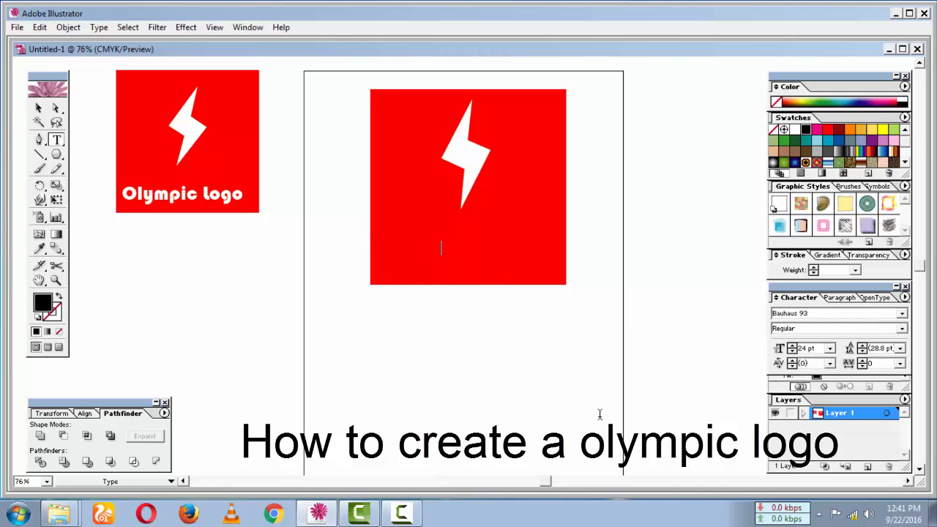
{"action": "left_click", "coordinate": [795, 130]}
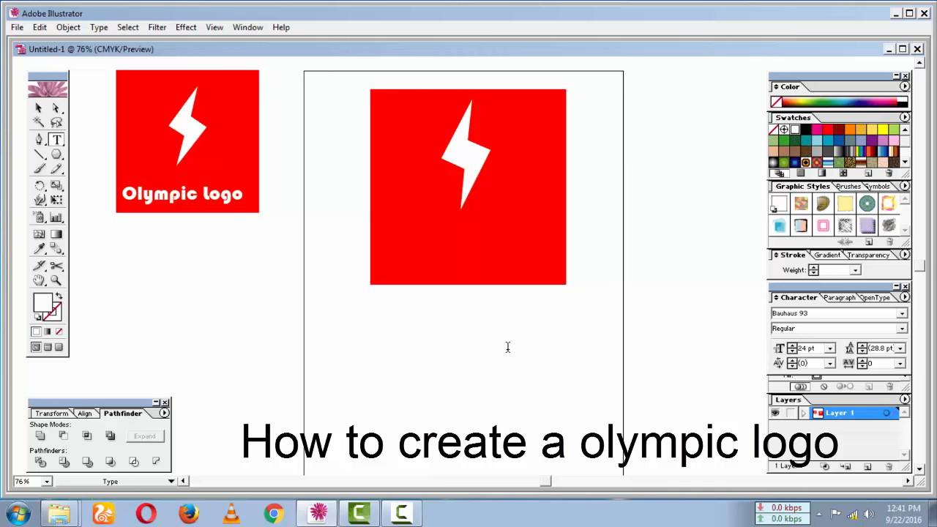
{"action": "type", "text": "Olympic logo"}
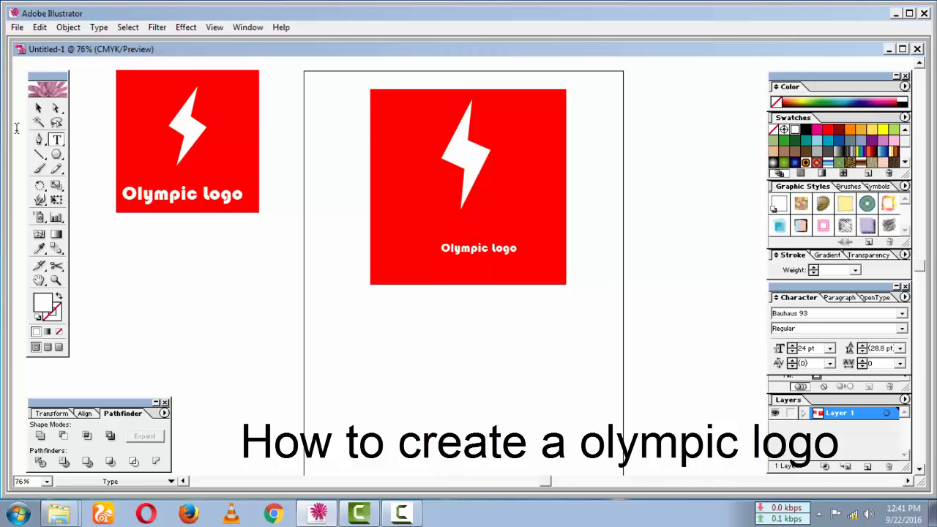
Step: Scale the "Olympic Logo" text up proportionally to about 51.5 pt so it spans most of the red square's width
{"action": "left_click", "coordinate": [40, 108]}
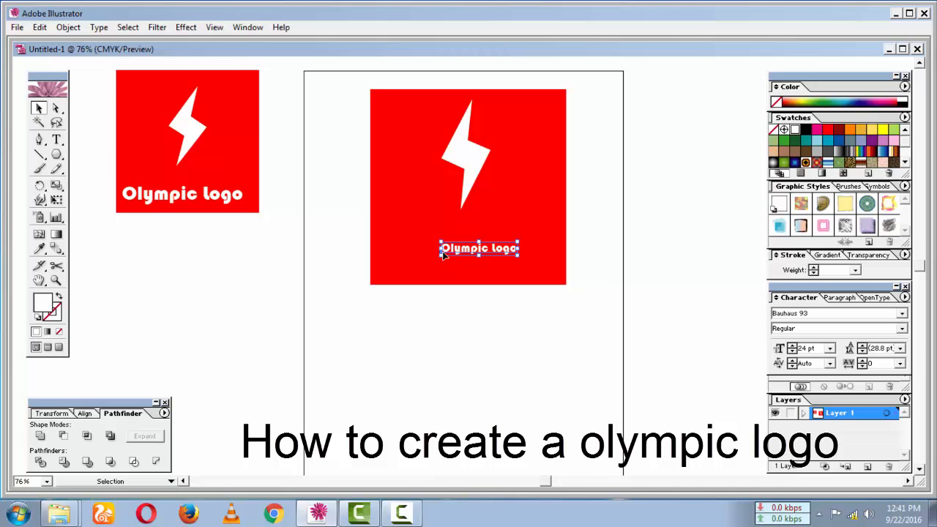
{"action": "left_click_drag", "start_coordinate": [439, 253], "coordinate": [400, 266]}
{"action": "left_click_drag", "start_coordinate": [398, 268], "coordinate": [399, 268]}
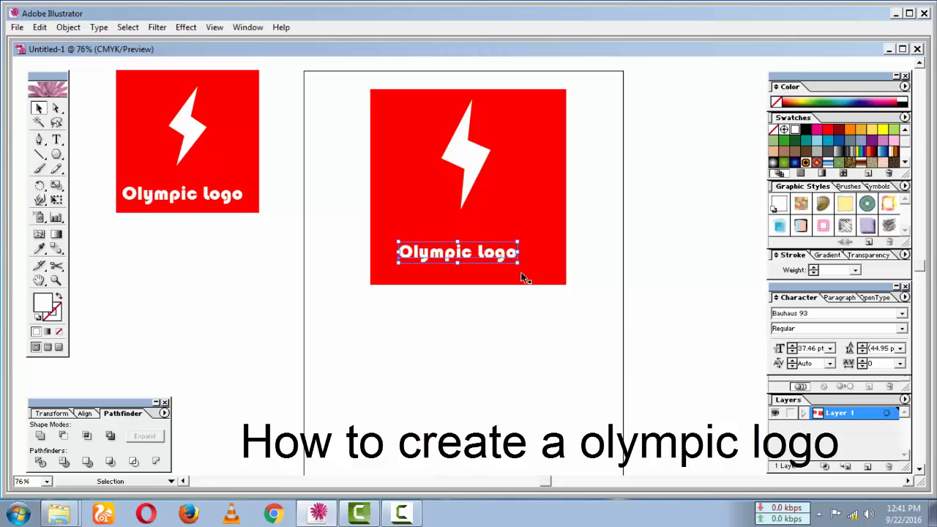
{"action": "left_click_drag", "start_coordinate": [518, 262], "coordinate": [549, 268]}
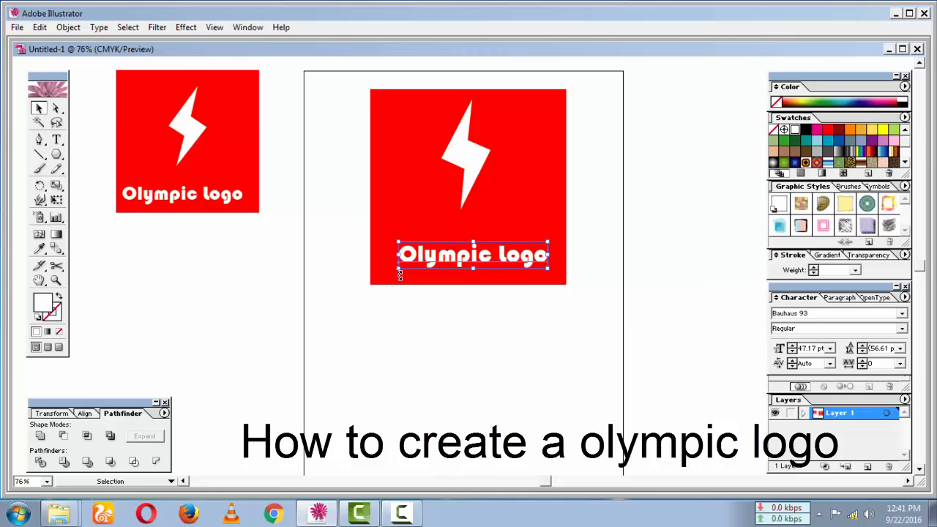
{"action": "left_click_drag", "start_coordinate": [396, 269], "coordinate": [383, 272]}
{"action": "left_click", "coordinate": [467, 318]}
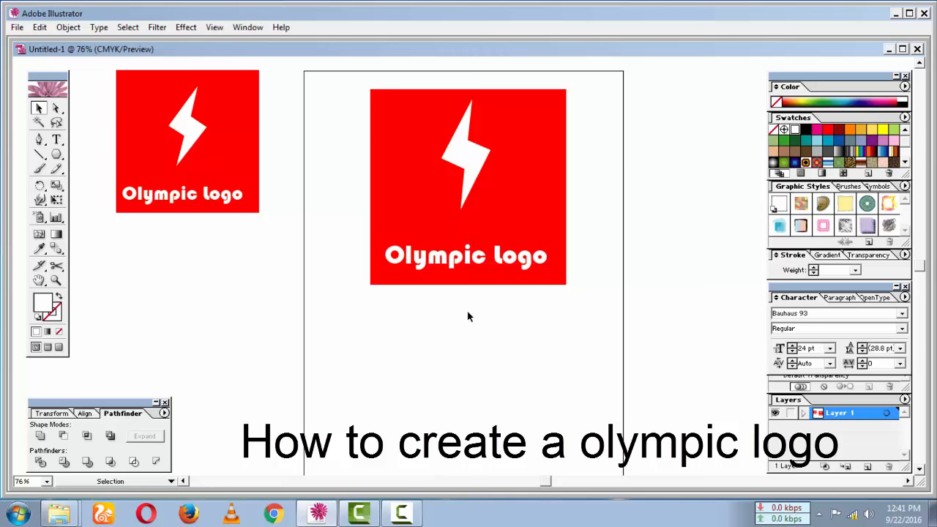
{"action": "left_click", "coordinate": [468, 254]}
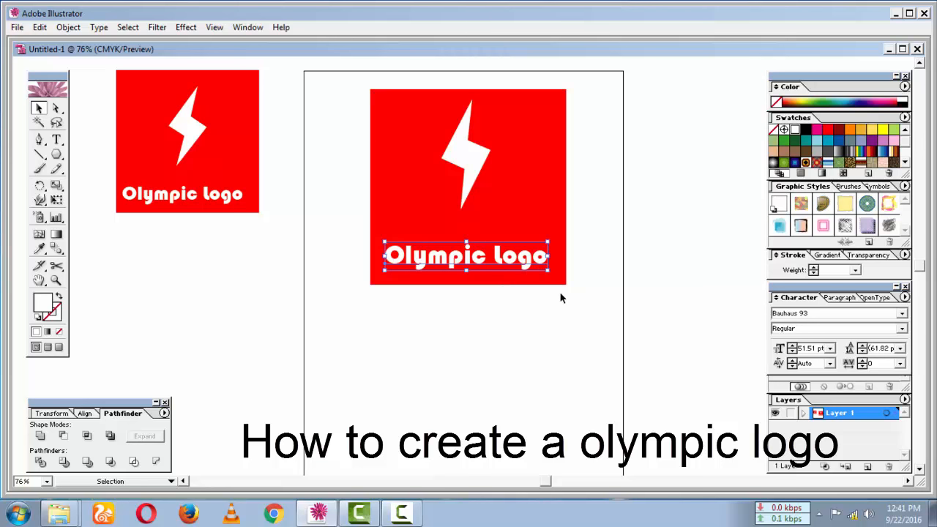
{"action": "left_click", "coordinate": [551, 336]}
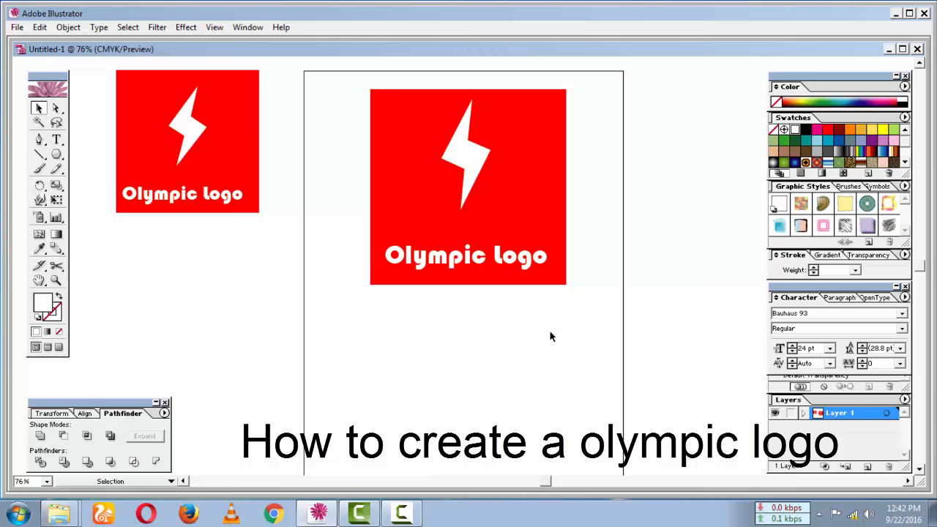
Step: Nudge the lightning bolt down slightly to balance it between the square's upper edge and the text
{"action": "left_click", "coordinate": [456, 137]}
{"action": "key", "text": "Down"}
{"action": "key", "text": "Down"}
{"action": "key", "text": "Down"}
{"action": "key", "text": "Down"}
{"action": "key", "text": "Down"}
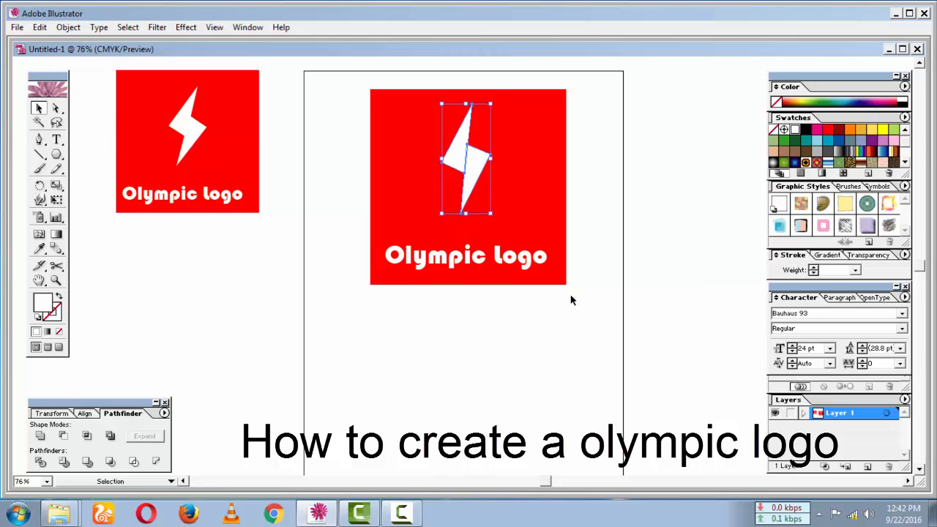
{"action": "left_click", "coordinate": [564, 327]}
Step: Group the red square, the lightning bolt and the "Olympic Logo" text, and clear the selection
{"action": "left_click_drag", "start_coordinate": [330, 89], "coordinate": [656, 330]}
{"action": "right_click", "coordinate": [482, 158]}
{"action": "left_click", "coordinate": [511, 196]}
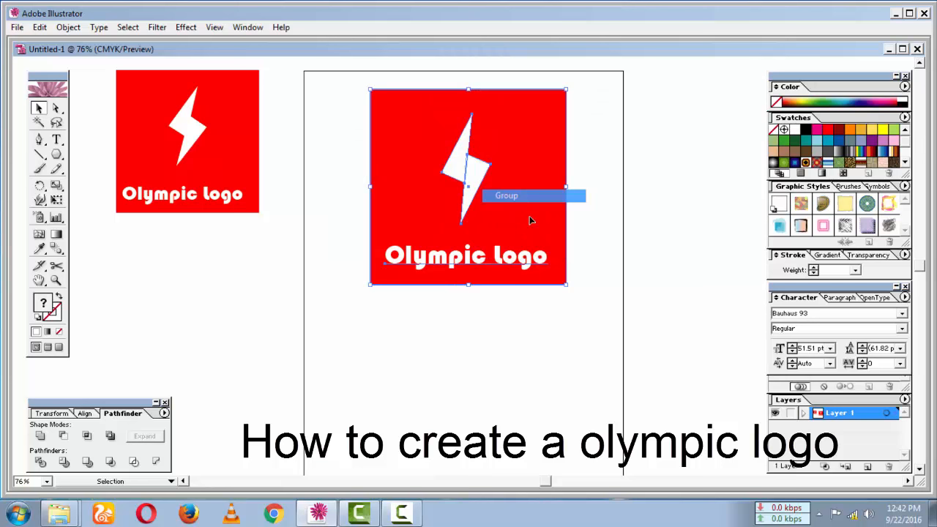
{"action": "left_click", "coordinate": [572, 378]}
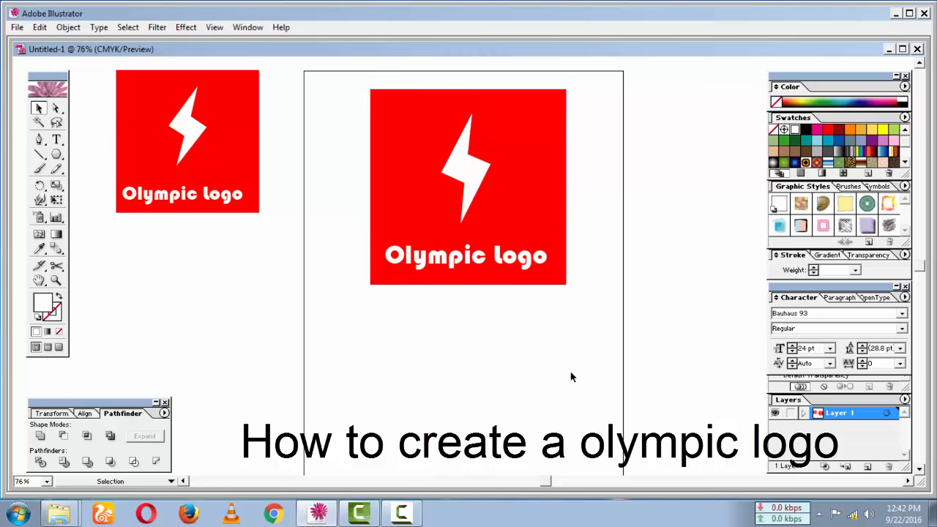